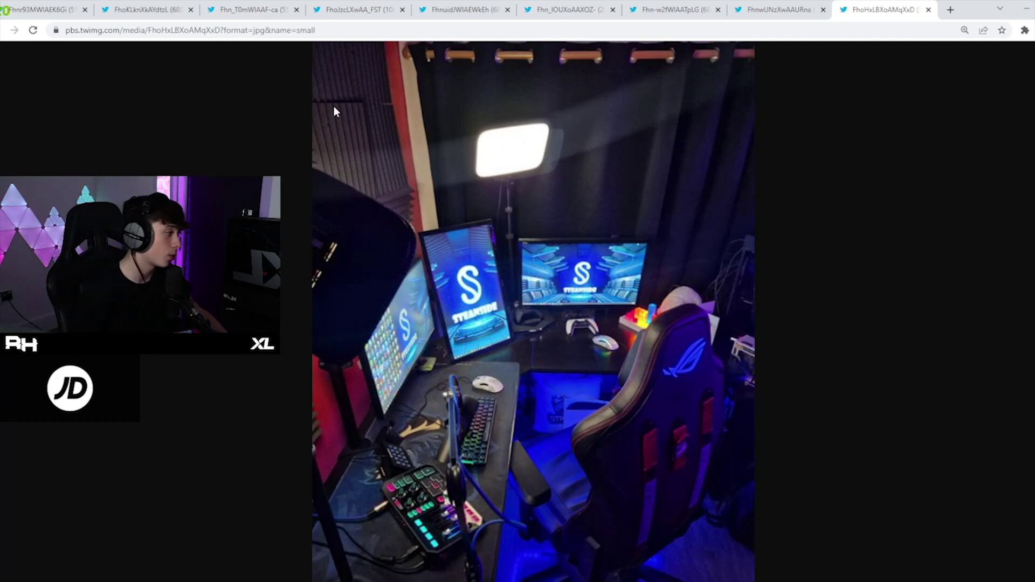
# Switch back one tab to the white-desk photo with three blue-screened monitors.
pyautogui.hotkey('ctrl', 'shift', 'Tab')
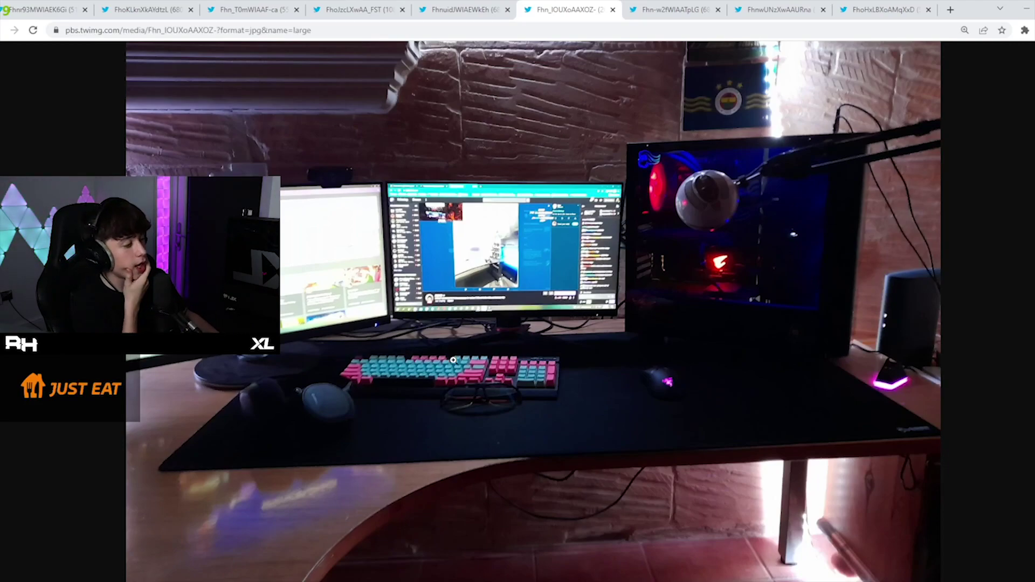
# Switch back one tab to the teal-lit three-monitor room with a white gaming chair.
pyautogui.hotkey('ctrl', 'shift', 'Tab')
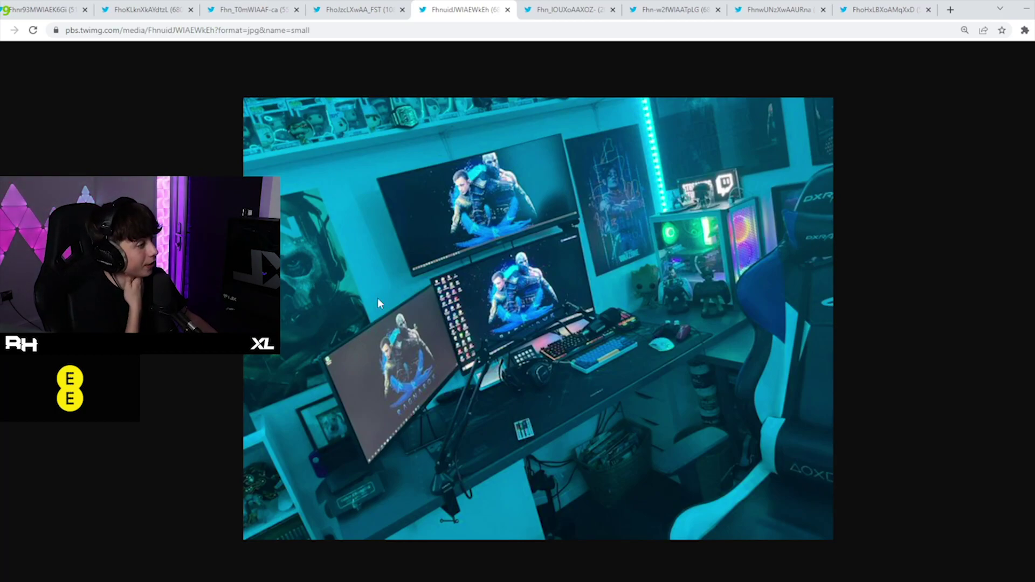
# Select the fourth tab to view the blue-lit room with the yellow Pac-Man lamp.
pyautogui.click(360, 9)
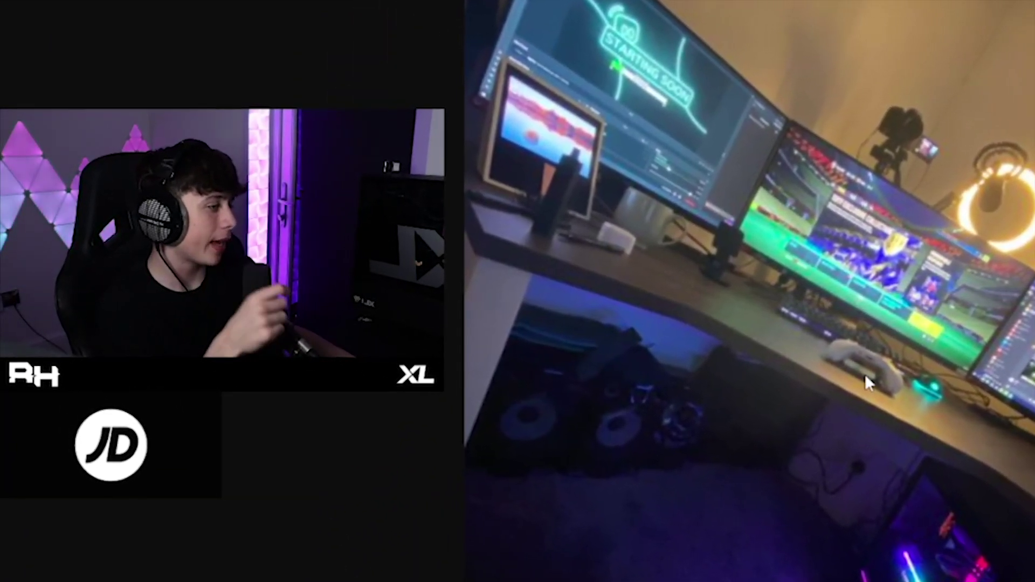
# Select the first tab to view the white desk beneath a shelf of figurines.
pyautogui.click(161, 10)
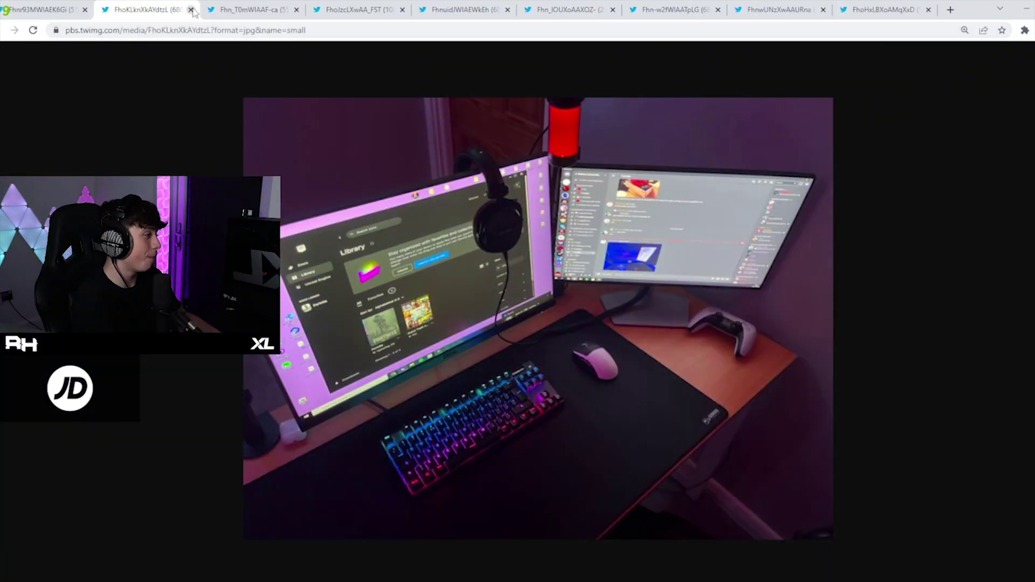